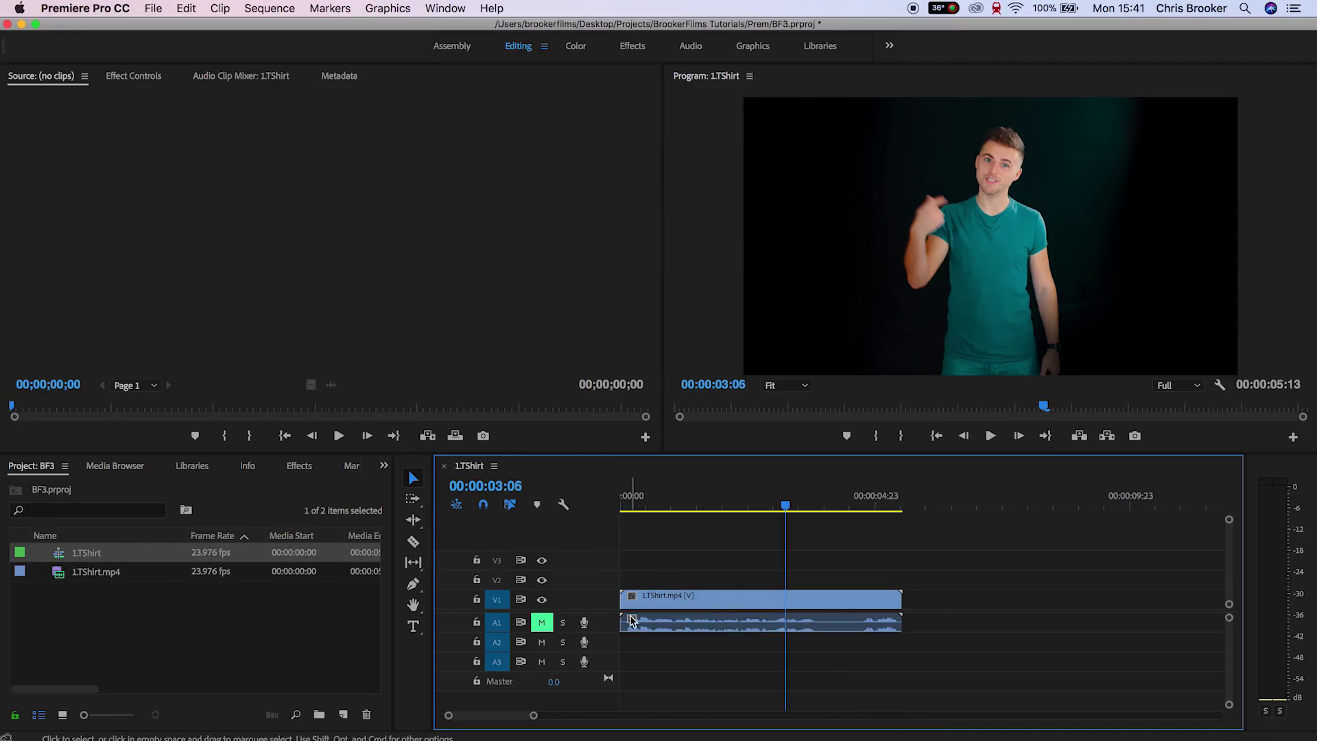
# Step: Split the 1.TShirt.mp4 clip at 00:00:03:04 with Cmd+K
pyautogui.moveTo(789, 511); pyautogui.dragTo(764, 511)
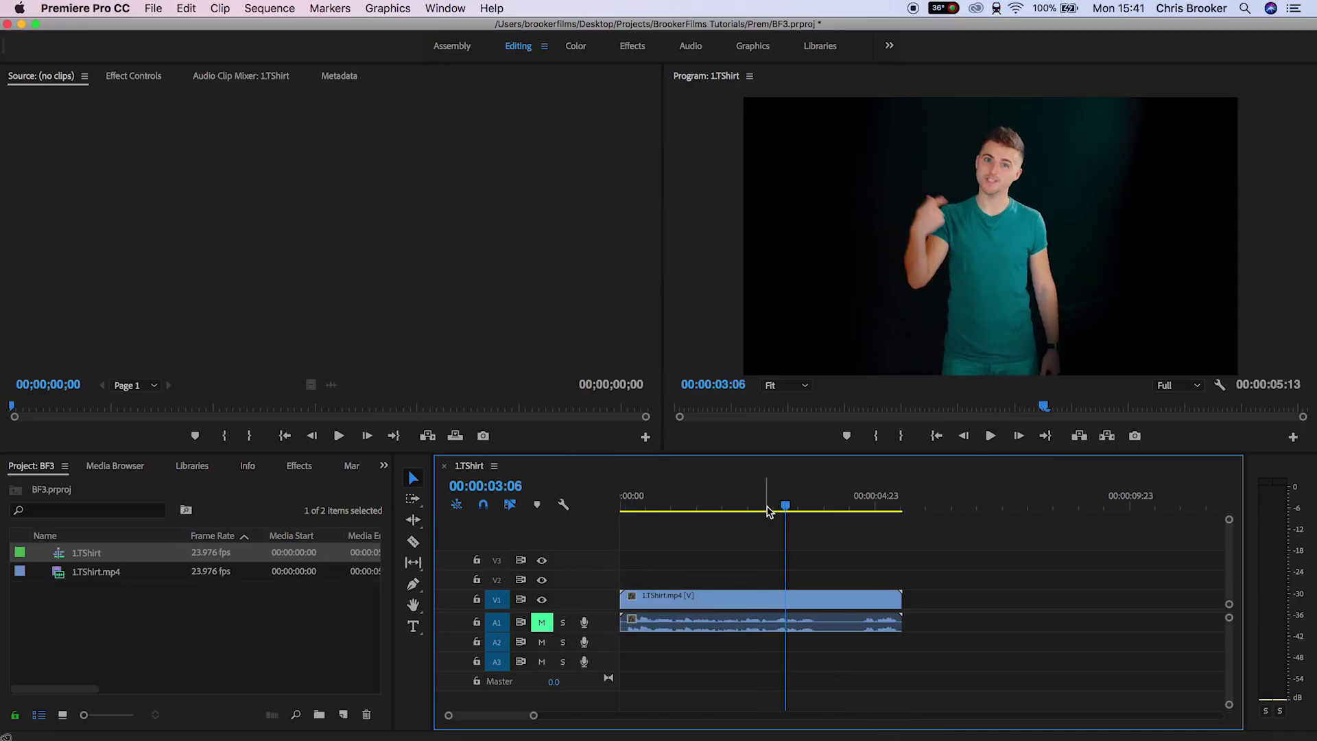
pyautogui.moveTo(788, 511); pyautogui.dragTo(784, 513)
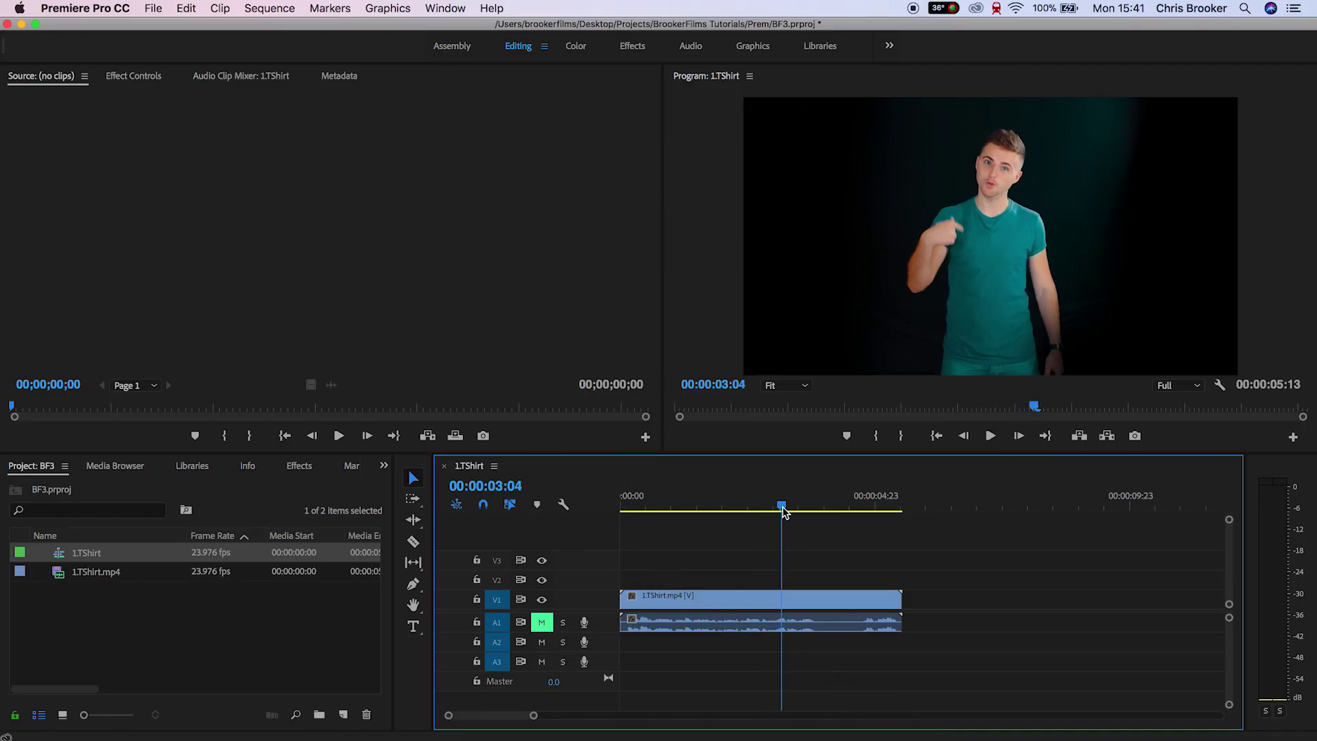
pyautogui.click(791, 597)
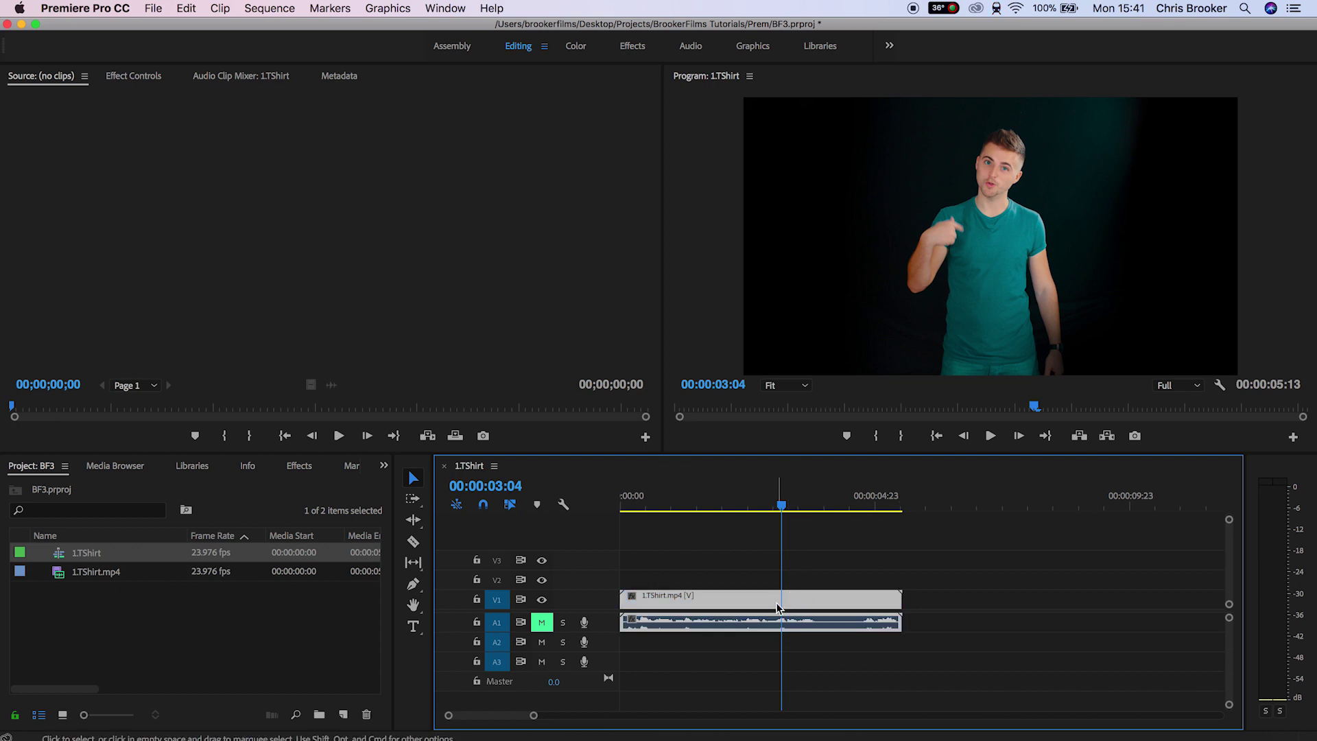
pyautogui.press('super+k')
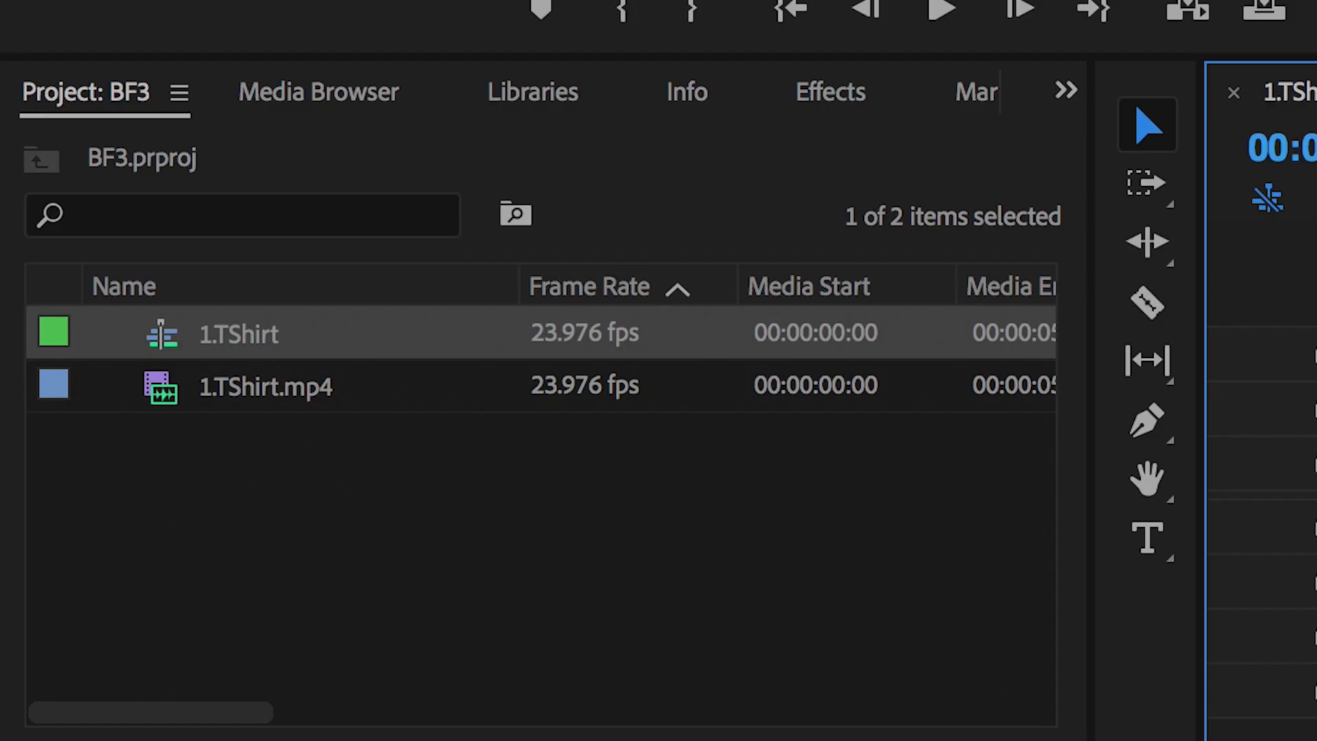
# Step: Search the Effects panel for "change" and drag Change Color onto the second clip piece
pyautogui.click(814, 104)
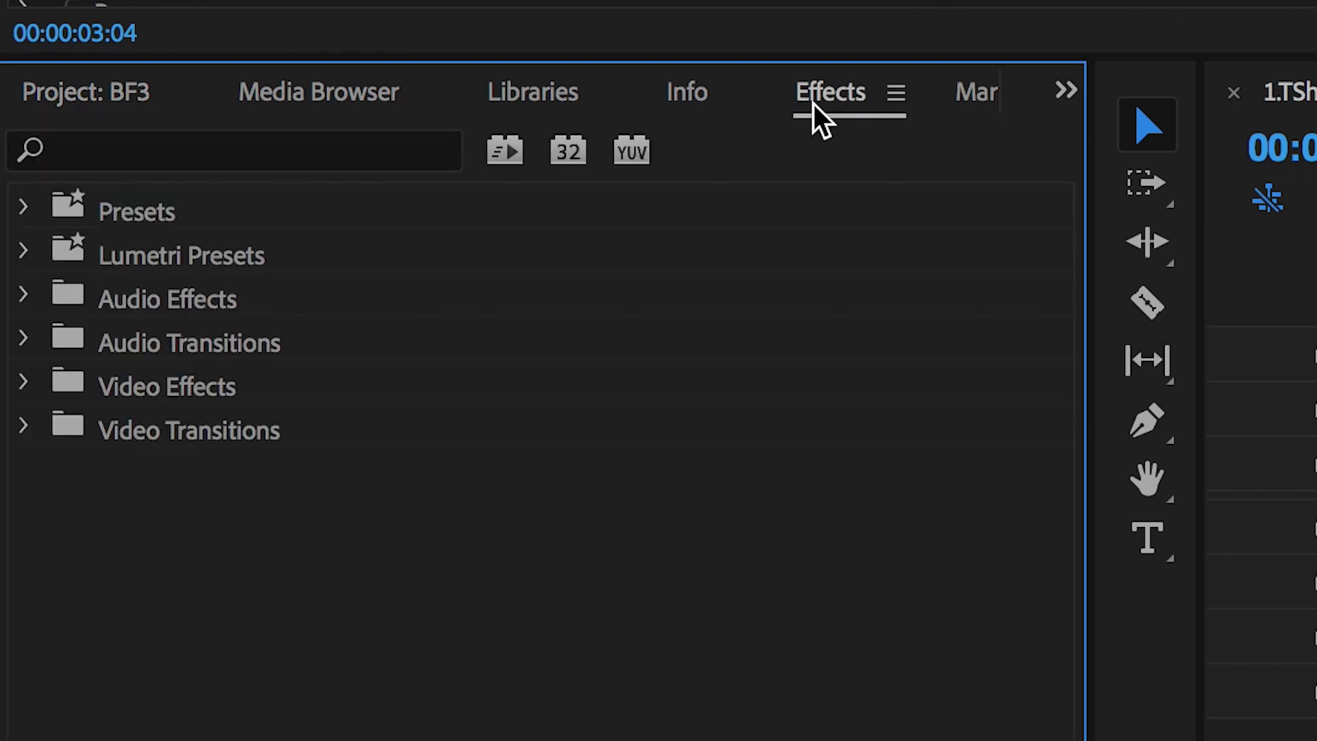
pyautogui.click(375, 148)
pyautogui.write('change')
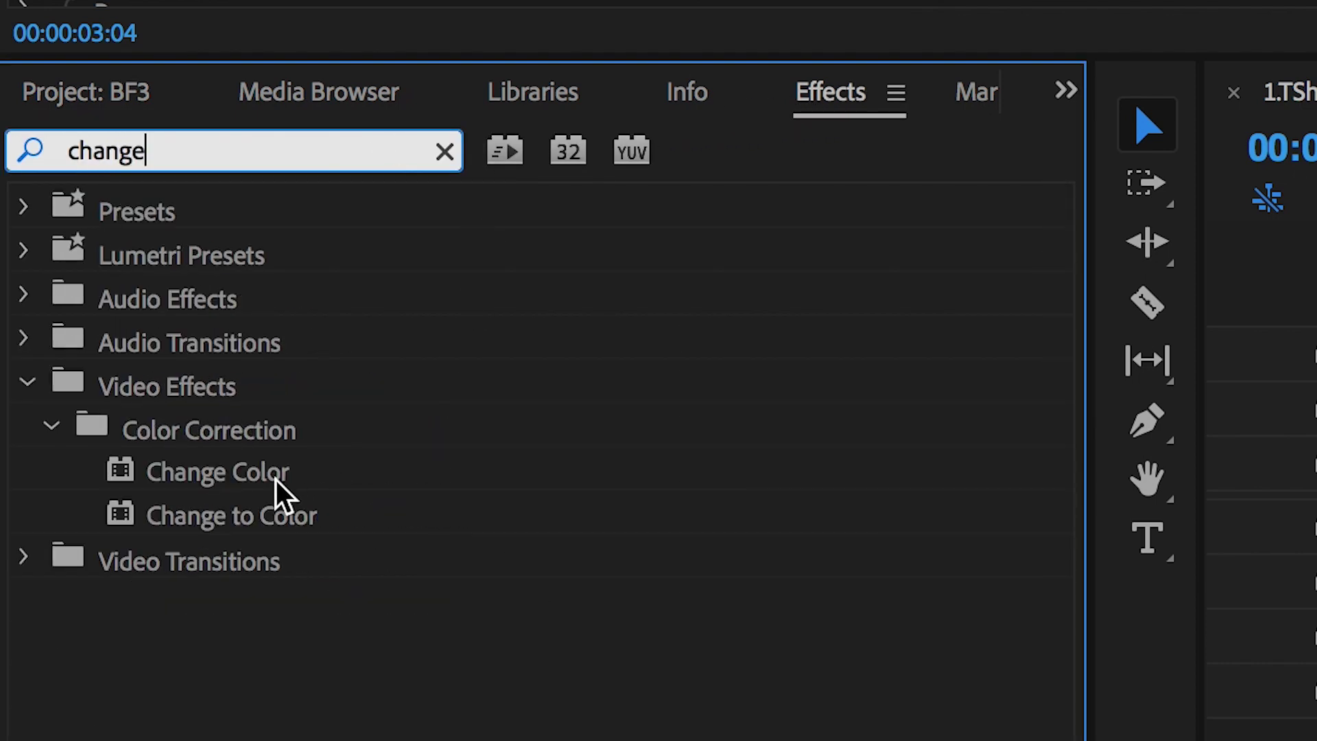
pyautogui.moveTo(281, 491); pyautogui.dragTo(1316, 474)
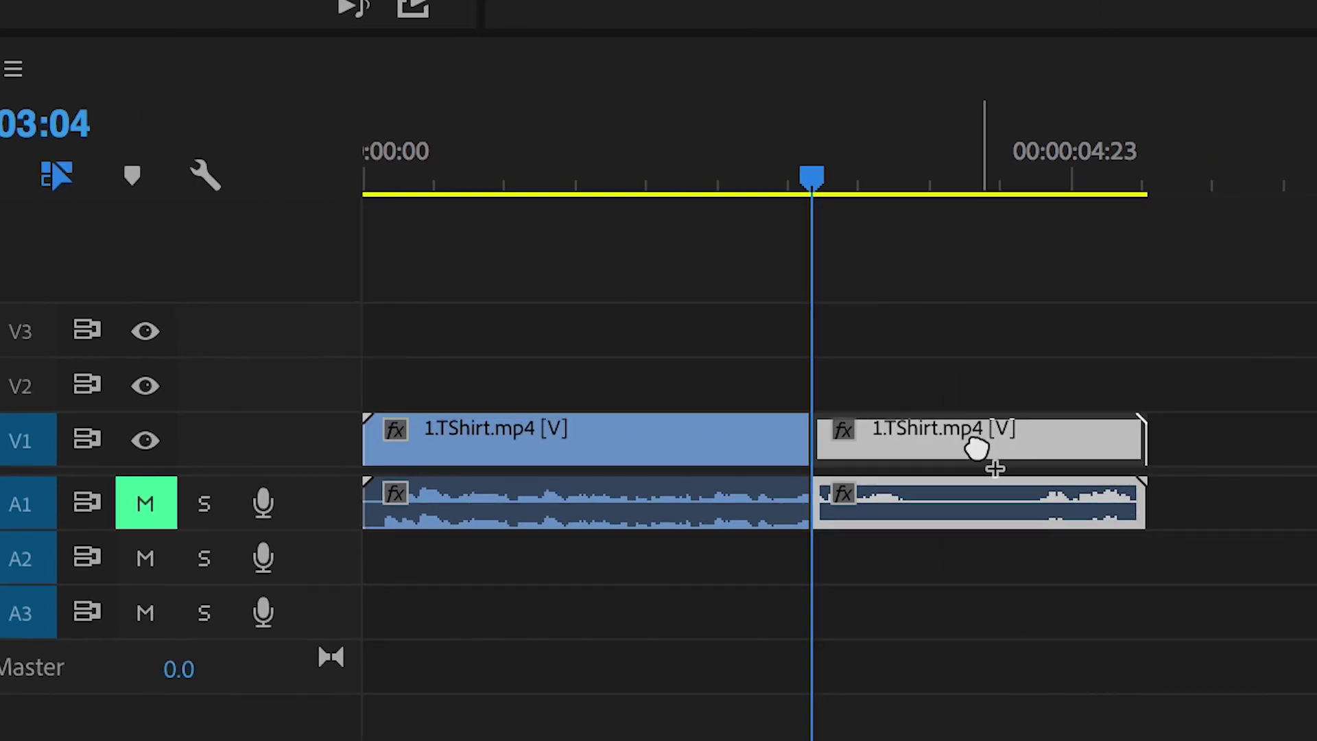
# Step: Apply Change Color to the second clip piece and set the Program monitor zoom to 100%
pyautogui.moveTo(976, 450); pyautogui.dragTo(979, 455)
pyautogui.scroll(-3, 296, 0)
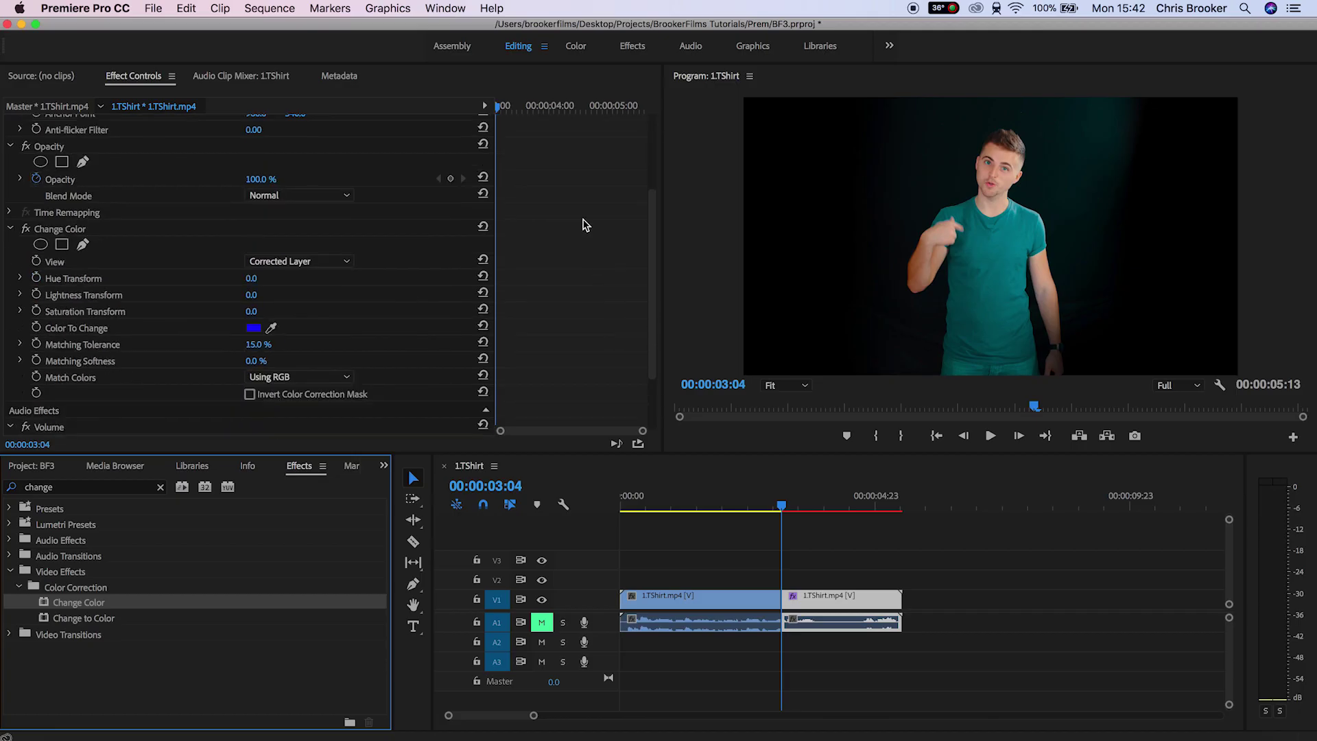
pyautogui.click(783, 385)
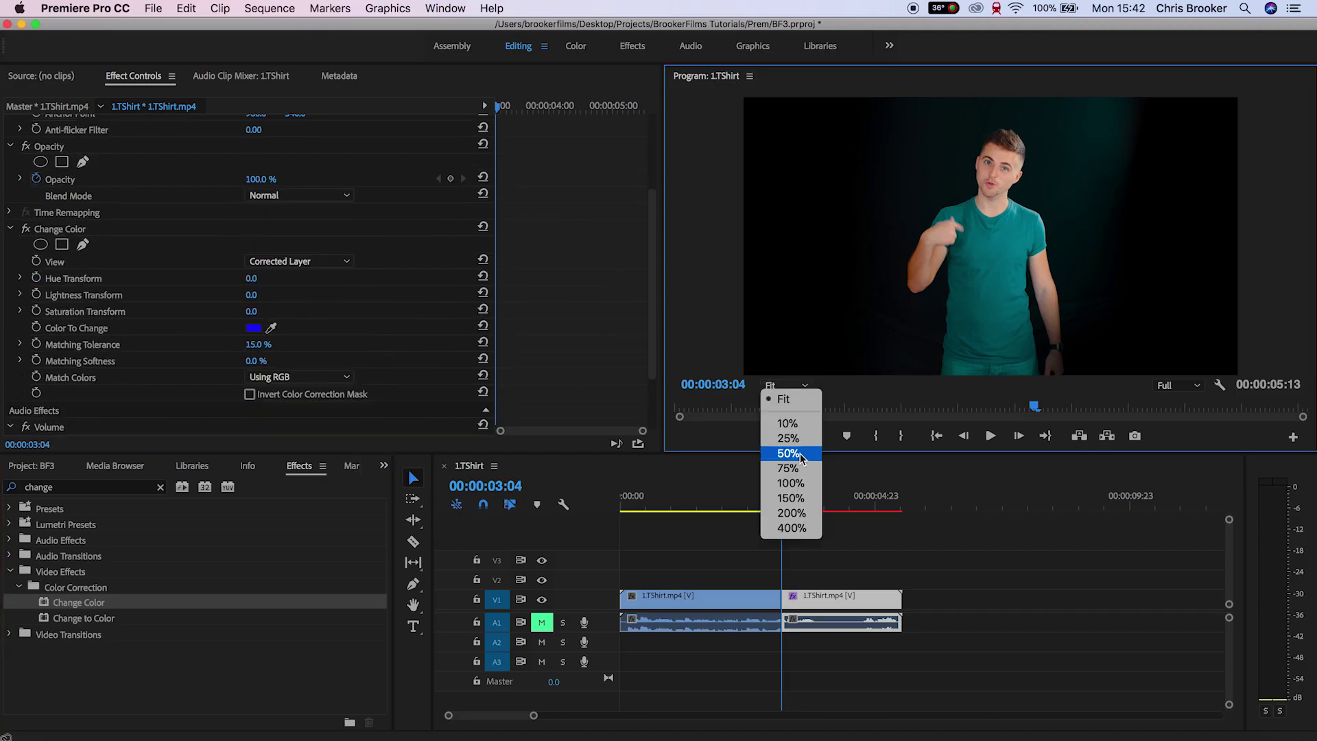
pyautogui.click(798, 483)
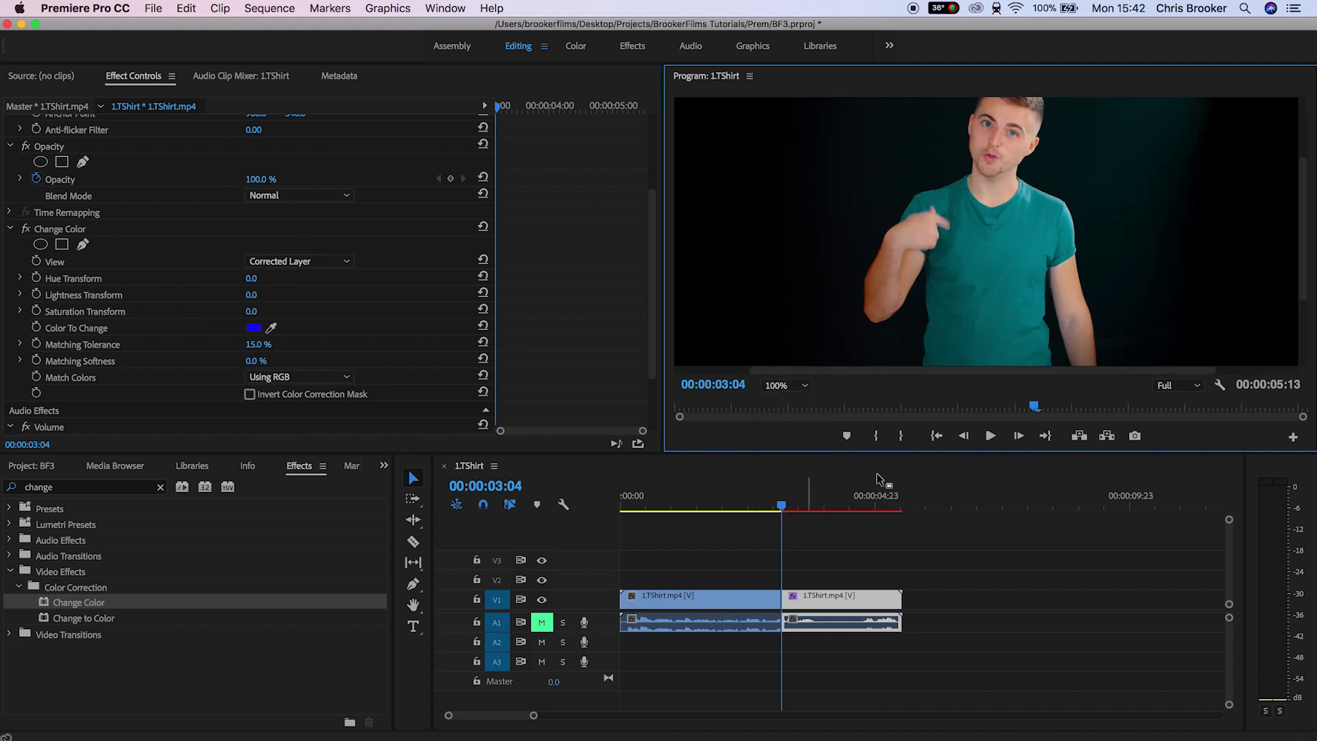
# Step: Sample the teal shirt and set hue 160, lightness 21, saturation 24, tolerance 21.0% to make it red
pyautogui.moveTo(1297, 270); pyautogui.dragTo(1303, 295)
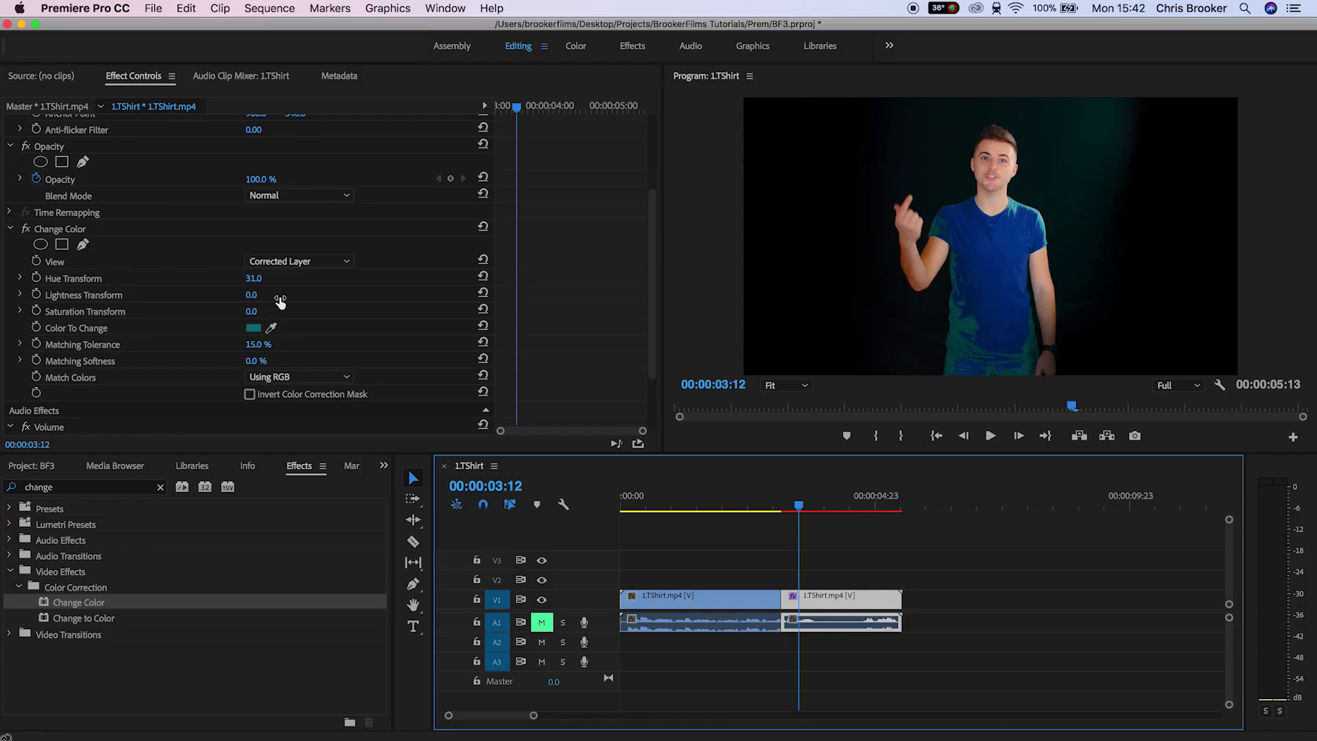
pyautogui.moveTo(254, 278); pyautogui.dragTo(371, 278)
pyautogui.moveTo(251, 295); pyautogui.dragTo(291, 295)
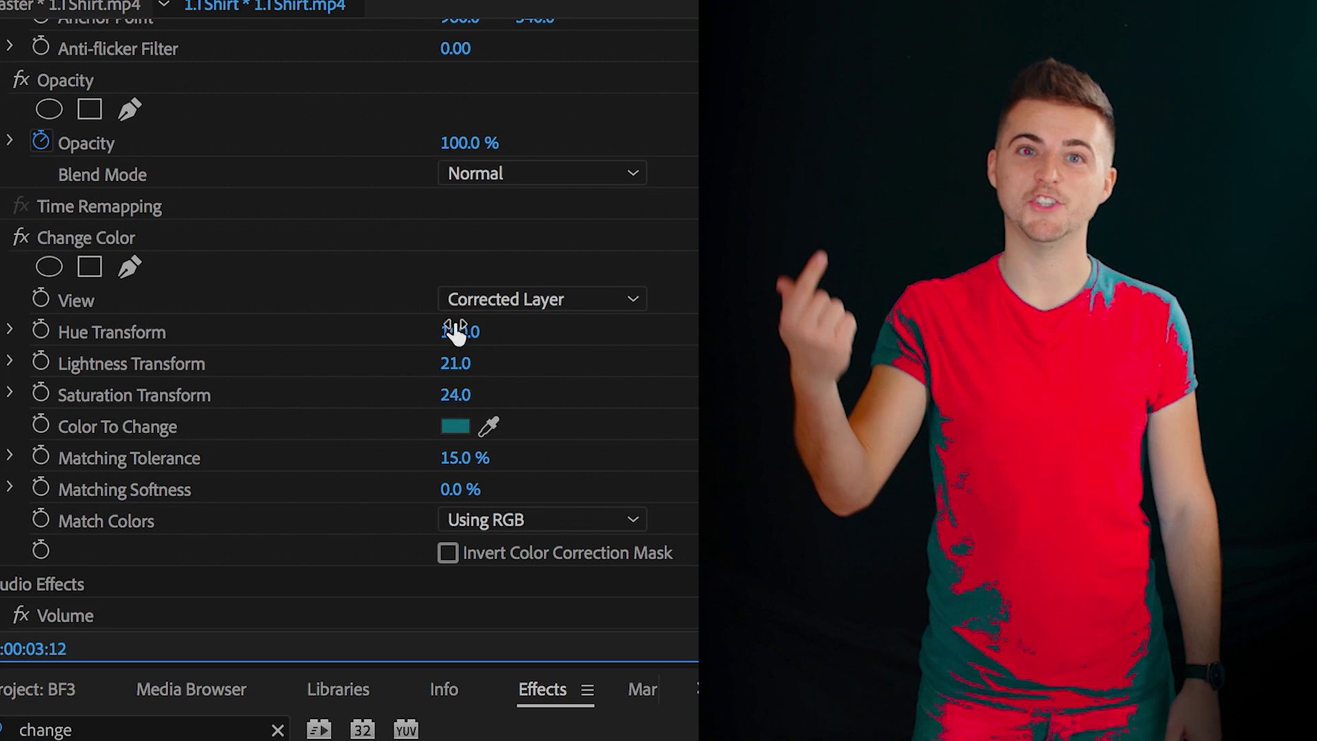
pyautogui.moveTo(466, 457)
pyautogui.mouseDown()
pyautogui.moveTo(504, 458)
pyautogui.moveTo(455, 457)
pyautogui.moveTo(483, 458)
pyautogui.mouseUp()
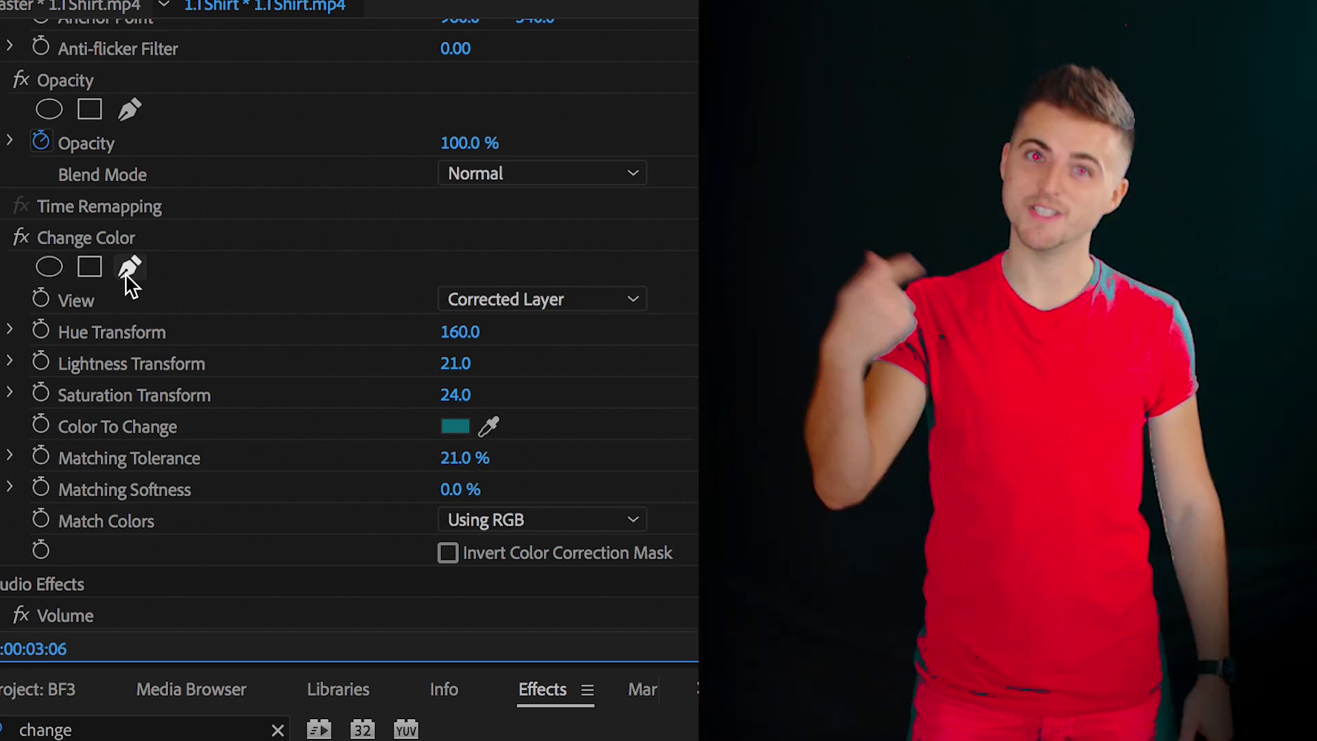
# Step: Begin a pen mask on Change Color, placing points along the collar, right side and hem
pyautogui.click(122, 271)
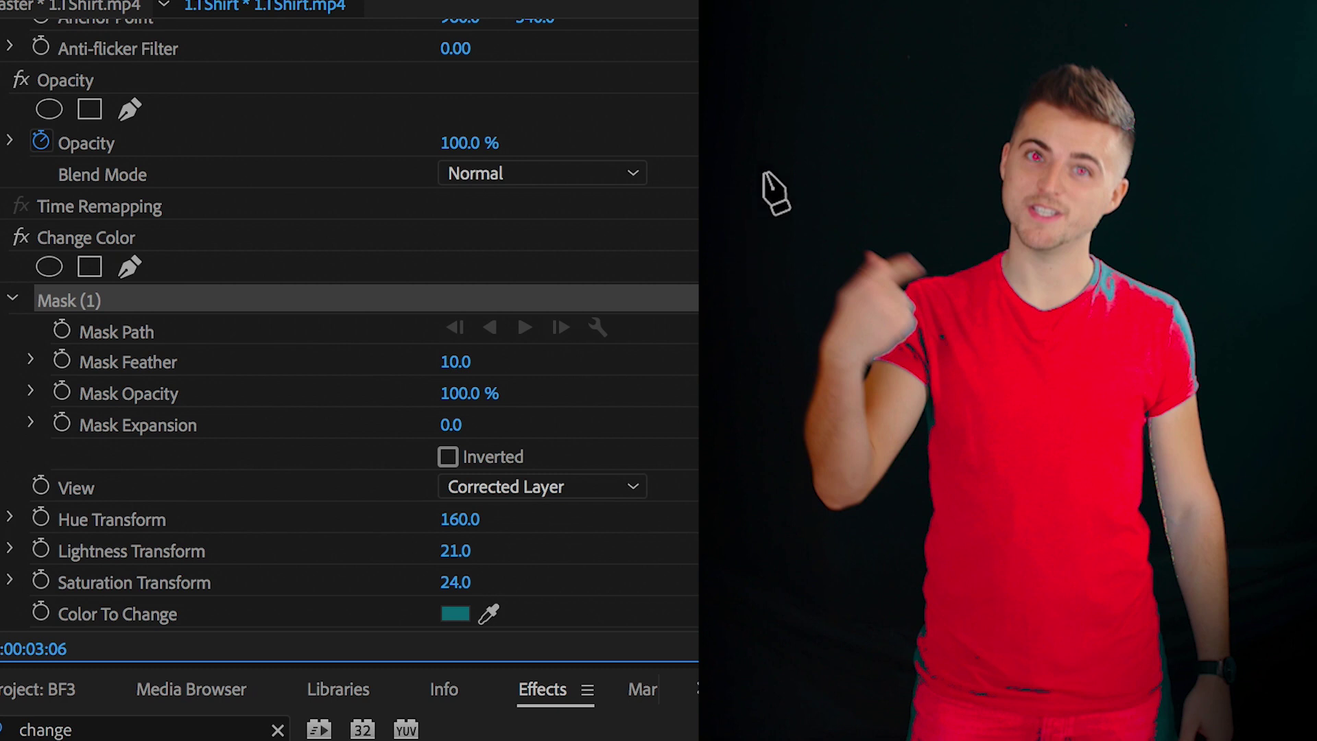
pyautogui.click(952, 225)
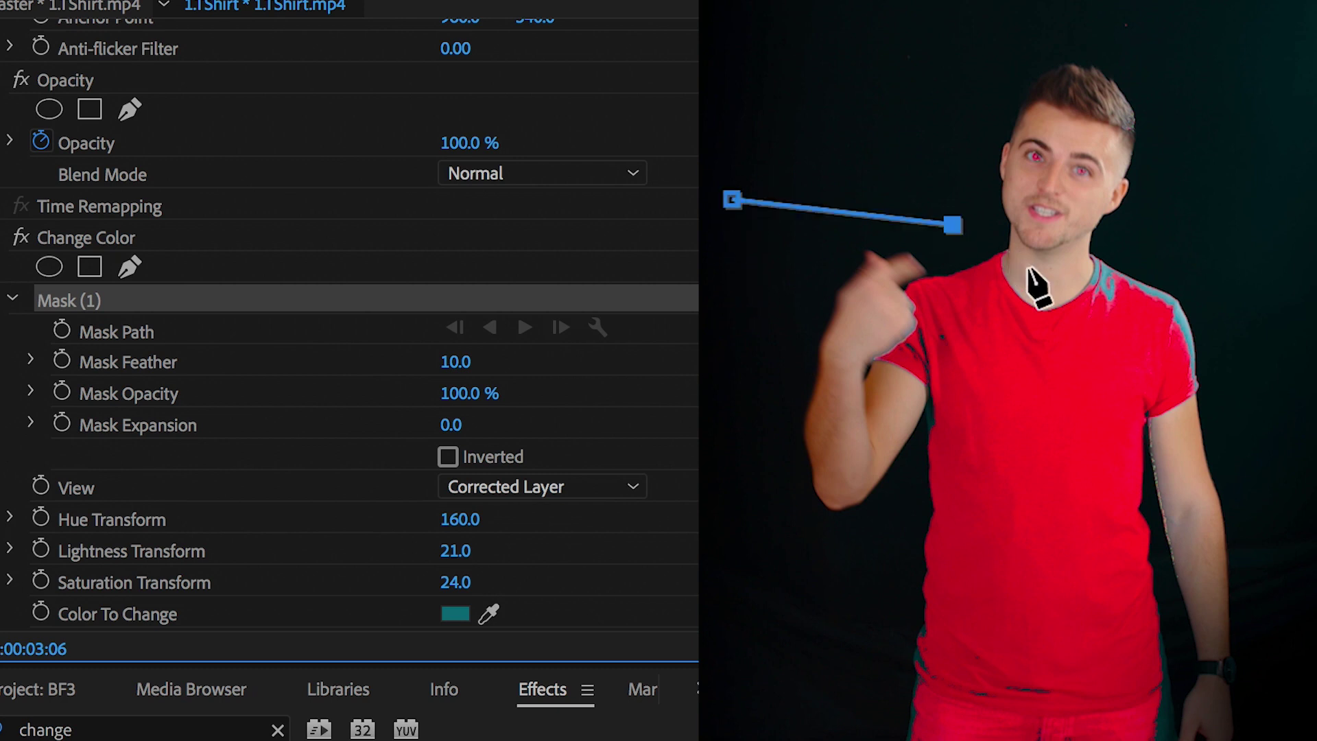
pyautogui.click(1123, 249)
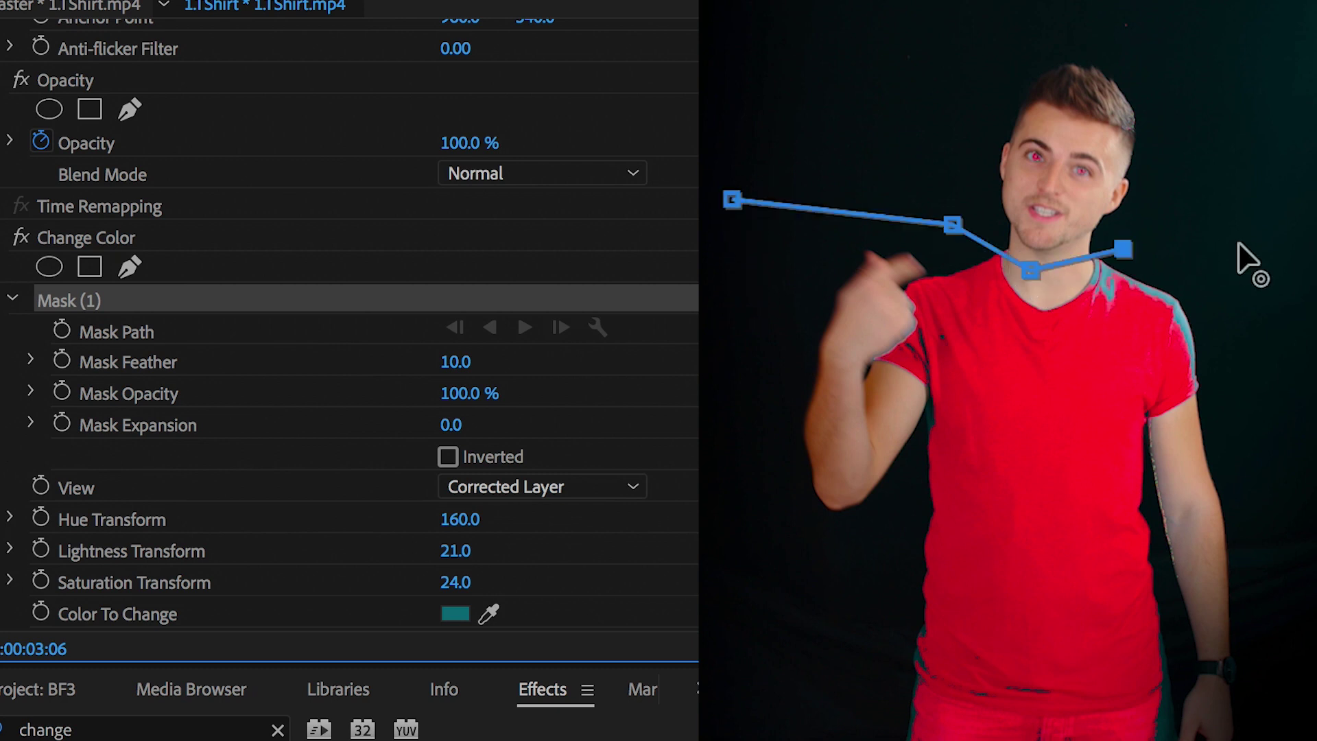
pyautogui.click(1273, 657)
pyautogui.click(1167, 694)
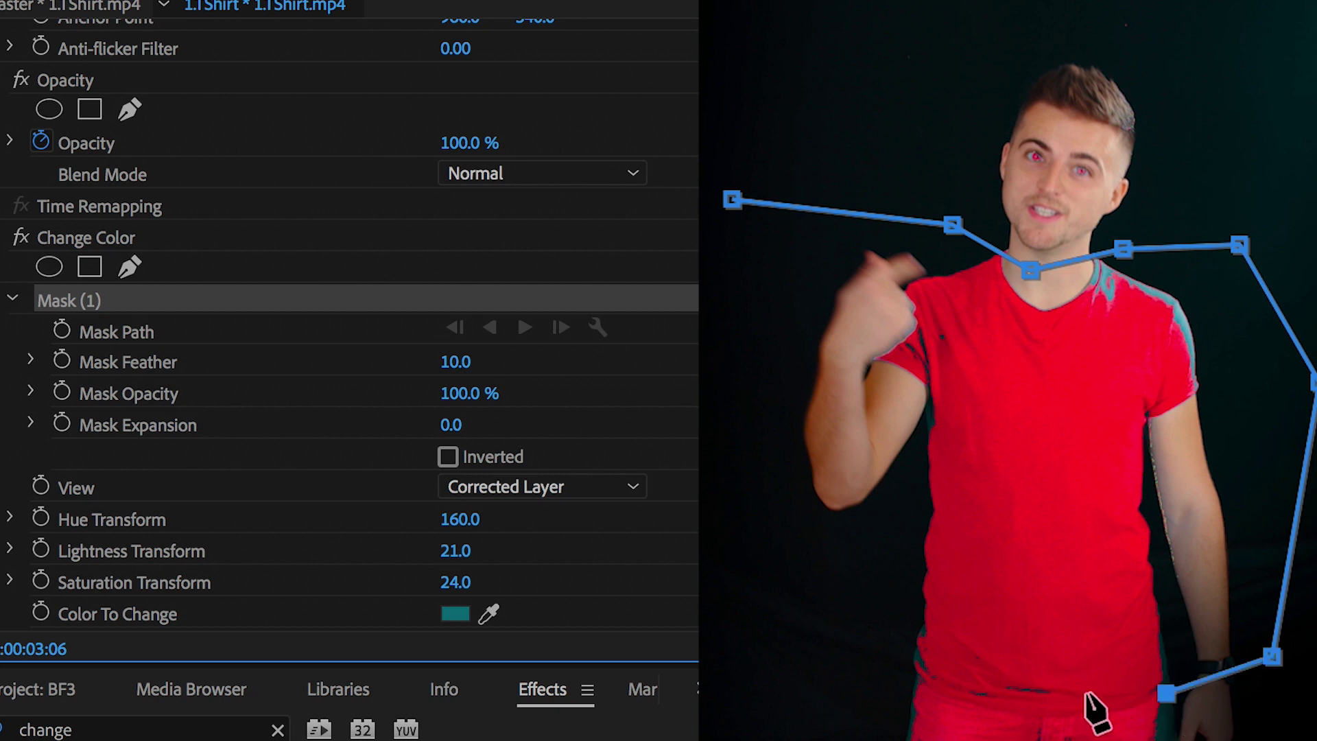
pyautogui.click(1052, 710)
pyautogui.click(909, 695)
# Step: Close the mask up the shirt's left side and feather it to 39.0
pyautogui.click(813, 664)
pyautogui.click(743, 590)
pyautogui.click(725, 436)
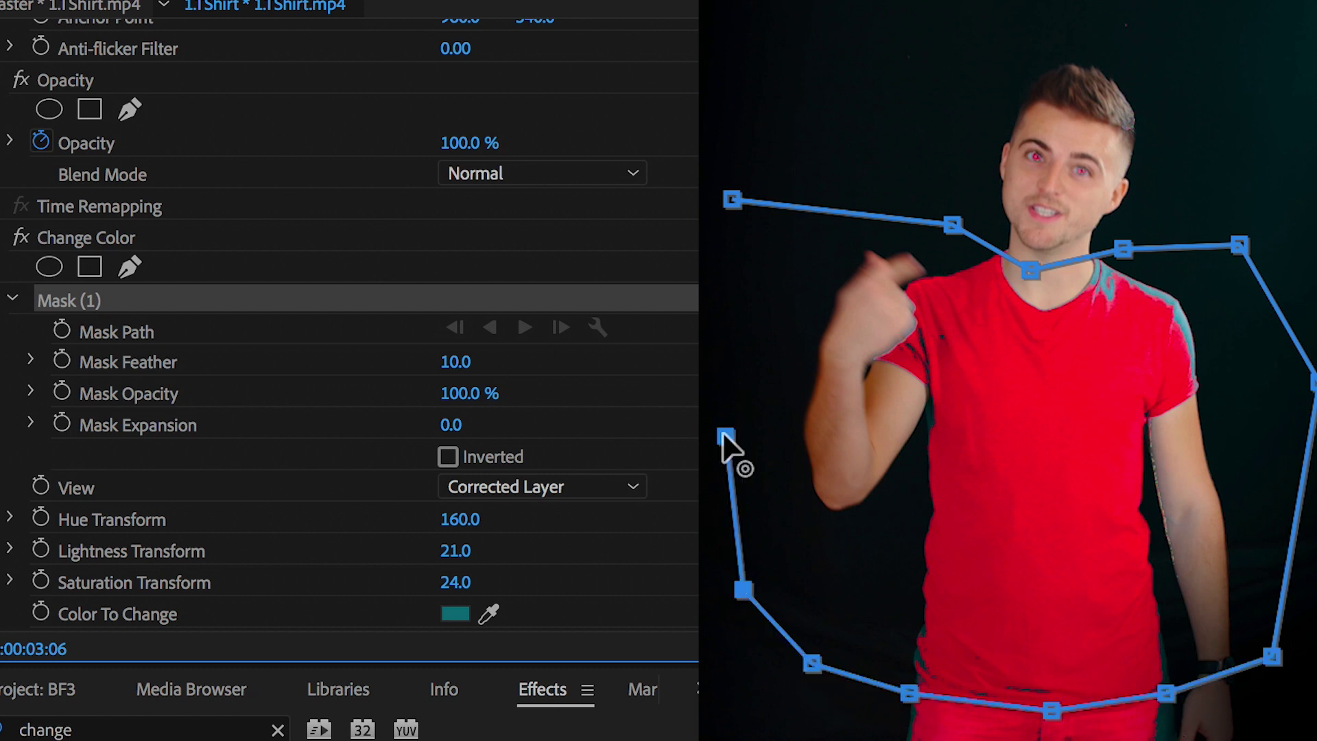
pyautogui.click(732, 200)
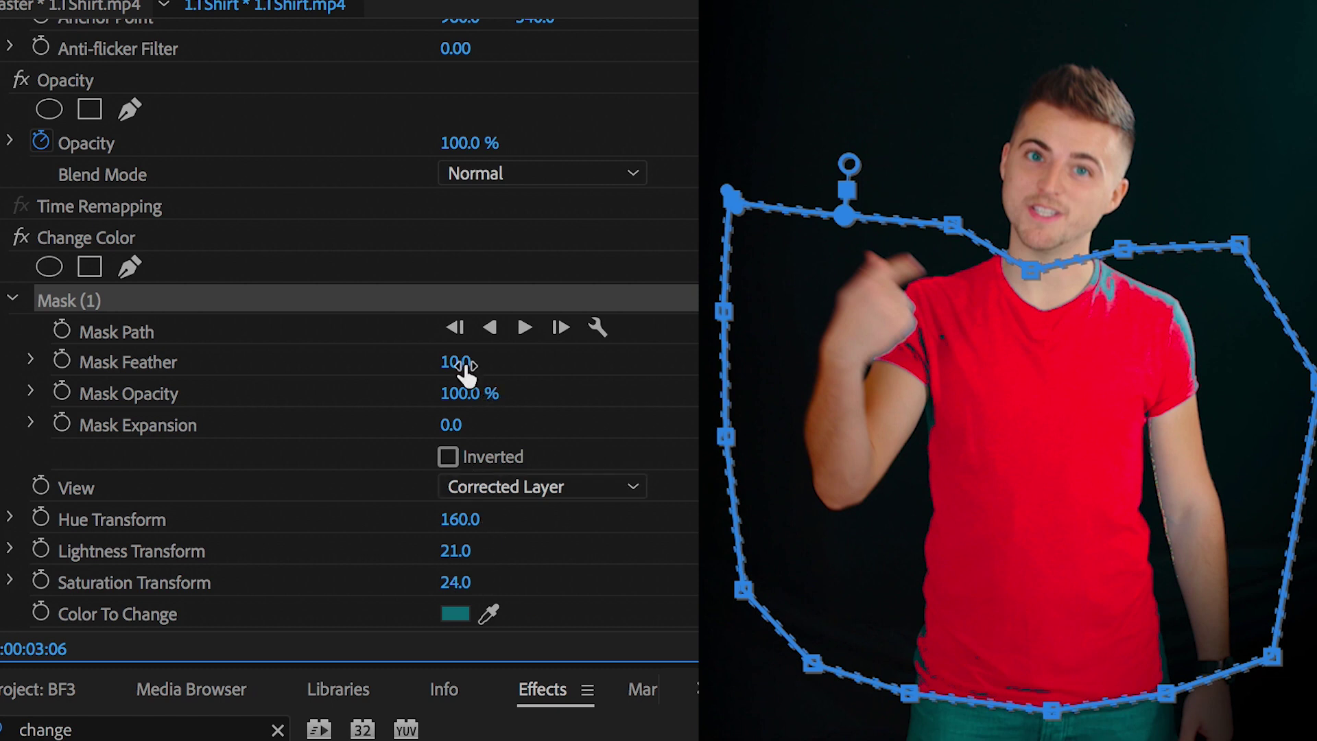
pyautogui.moveTo(849, 165); pyautogui.dragTo(849, 138)
pyautogui.click(822, 594)
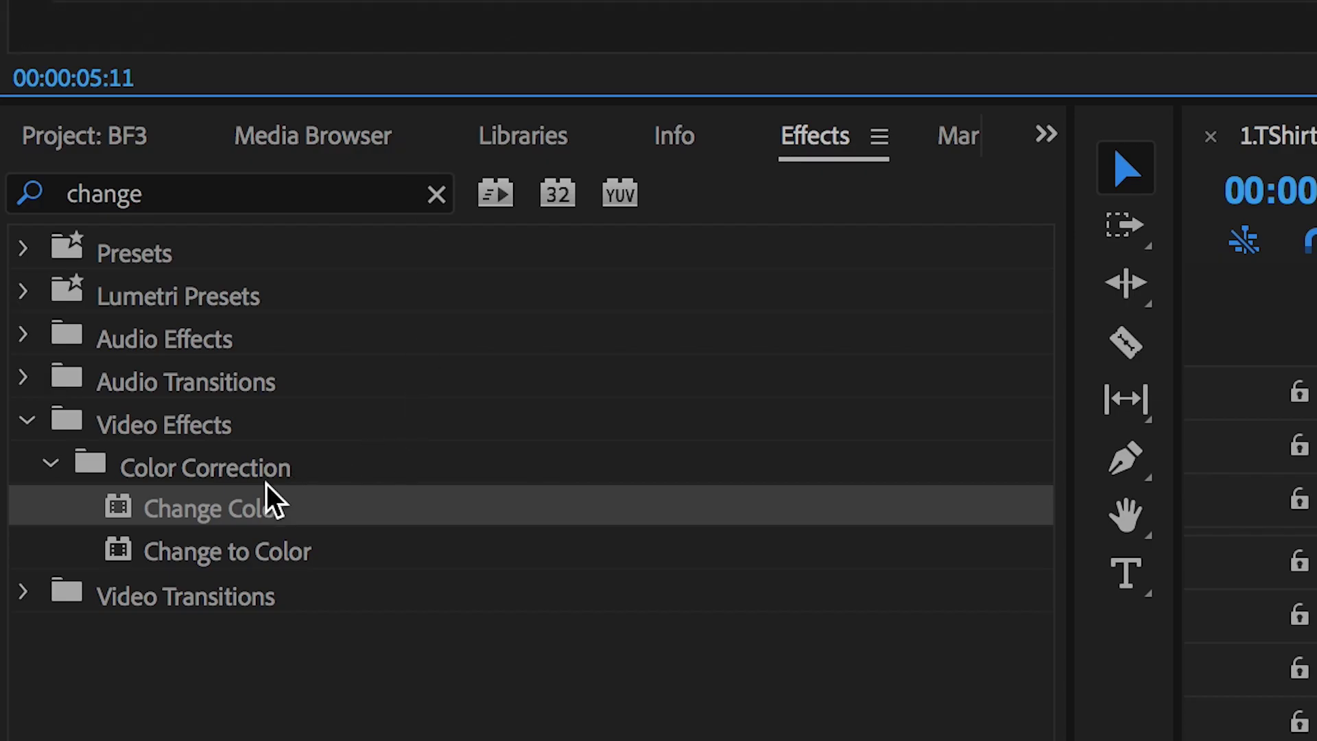
# Step: Add a second Change Color sampling the shoulder's teal, with hue 235, lightness 61, saturation -29
pyautogui.moveTo(271, 501); pyautogui.dragTo(247, 0)
pyautogui.click(739, 675)
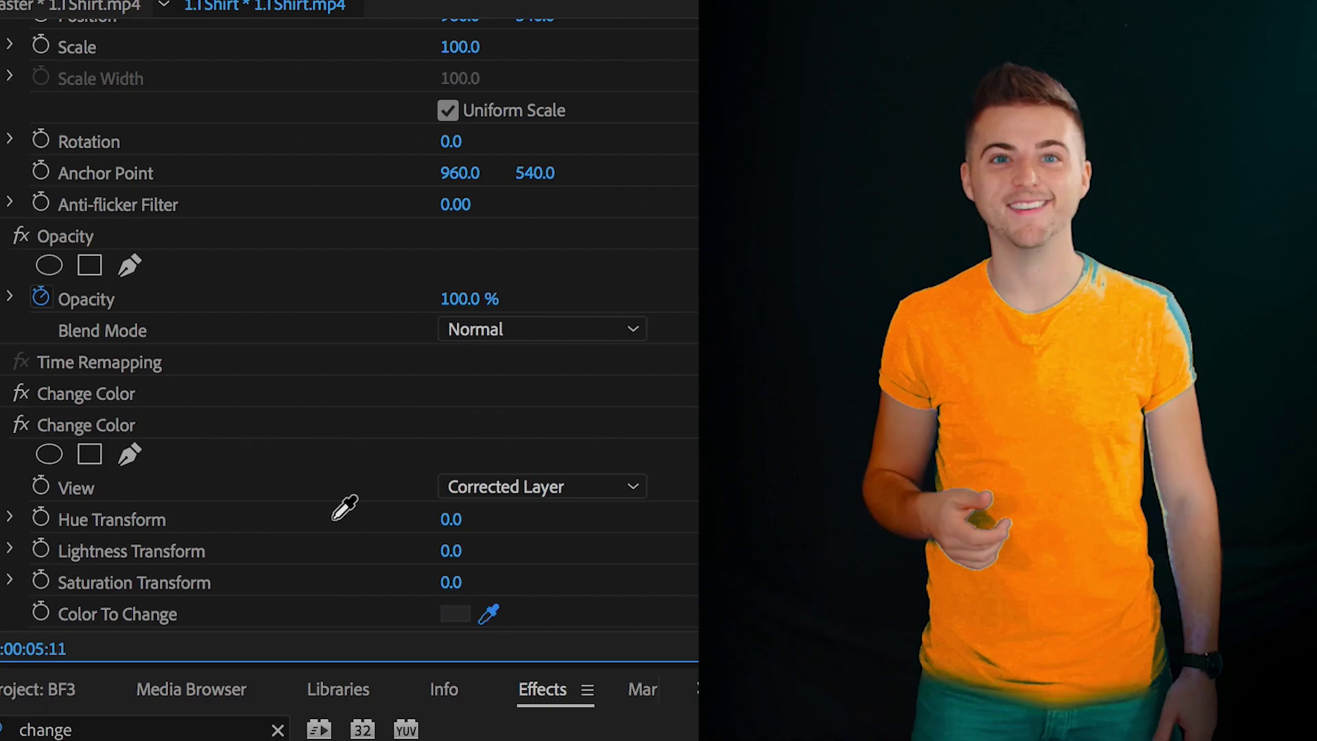
pyautogui.click(1185, 323)
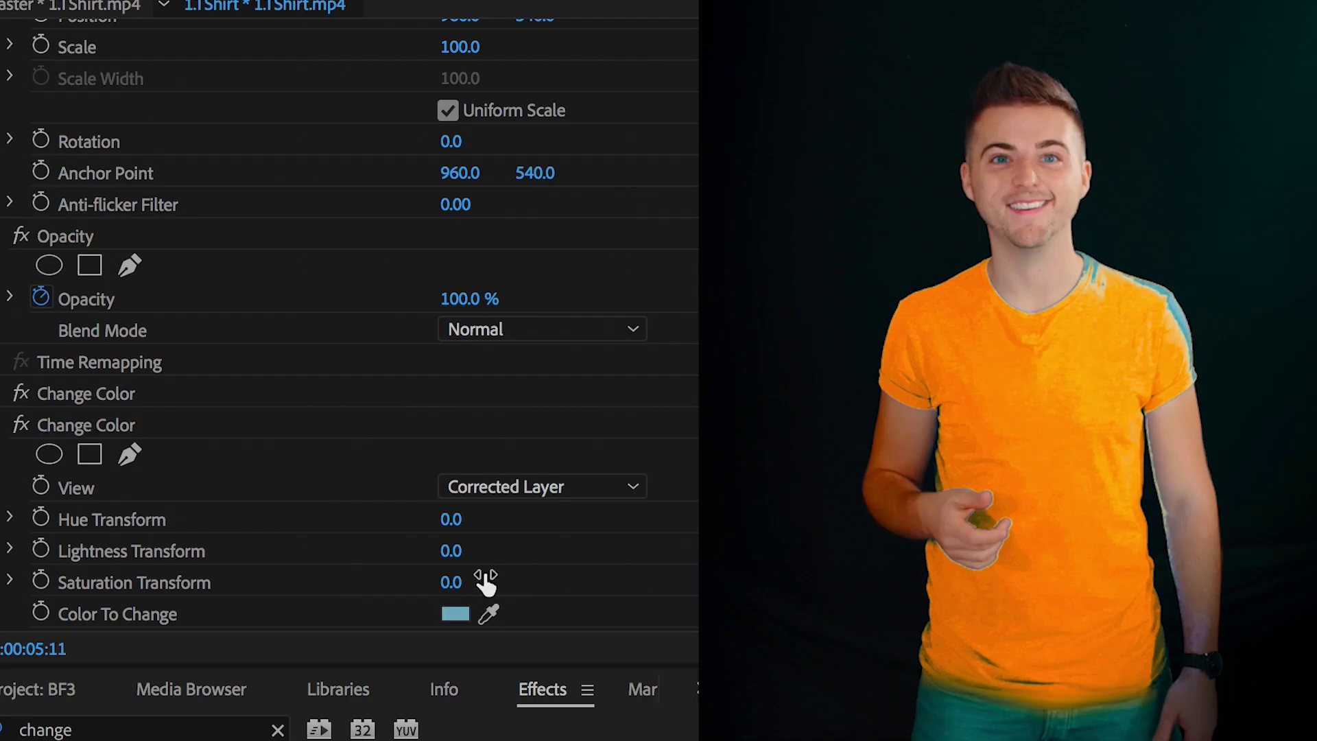
pyautogui.click(20, 425)
pyautogui.press('Delete')
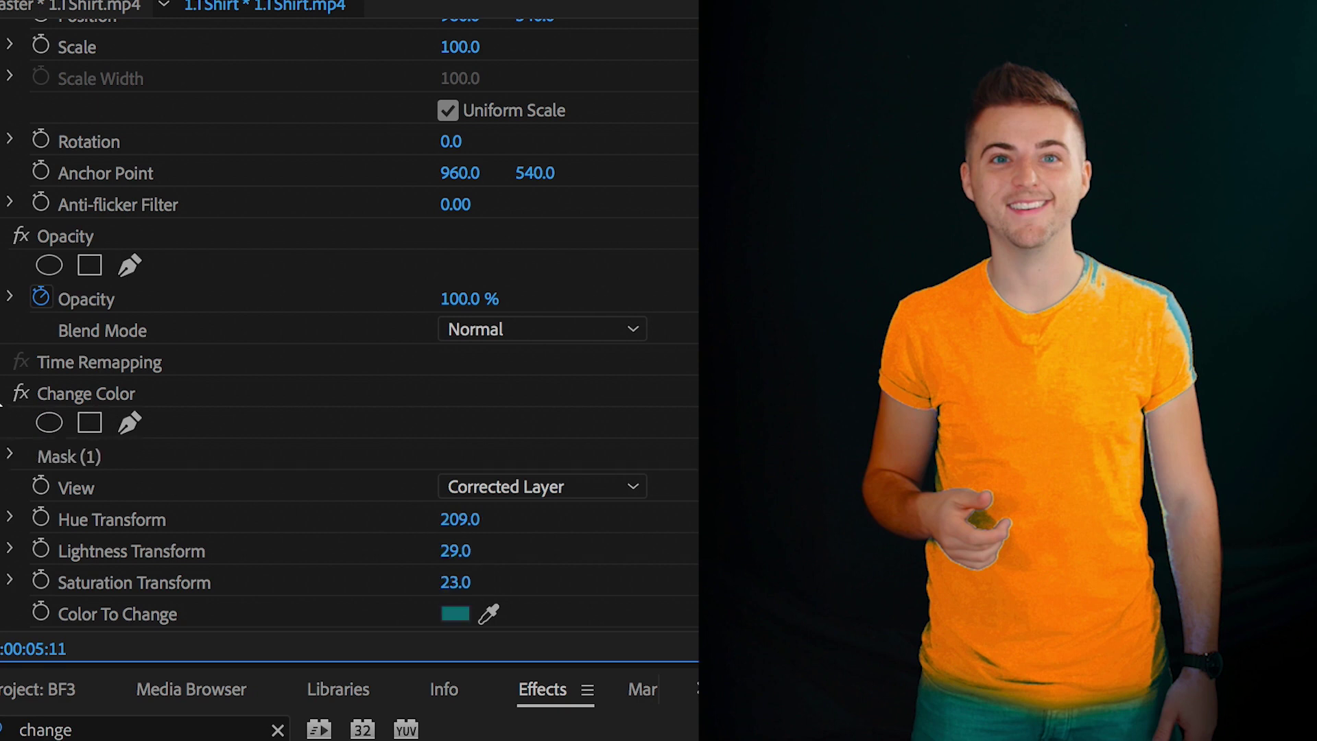
pyautogui.hotkey('ctrl', 'z')
pyautogui.click(457, 520)
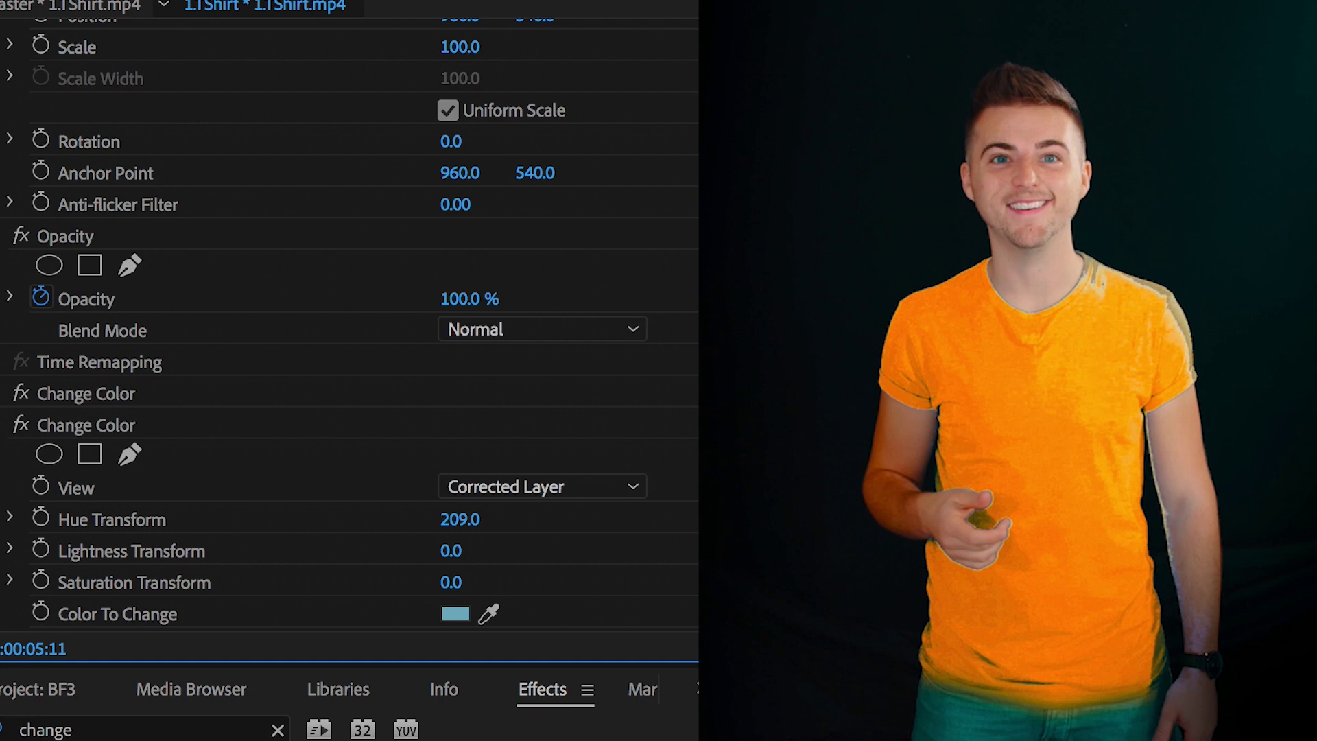
# Step: Mask the second Change Color over the right shoulder with a feather of 56
pyautogui.scroll(-2, 349, 329)
pyautogui.click(129, 394)
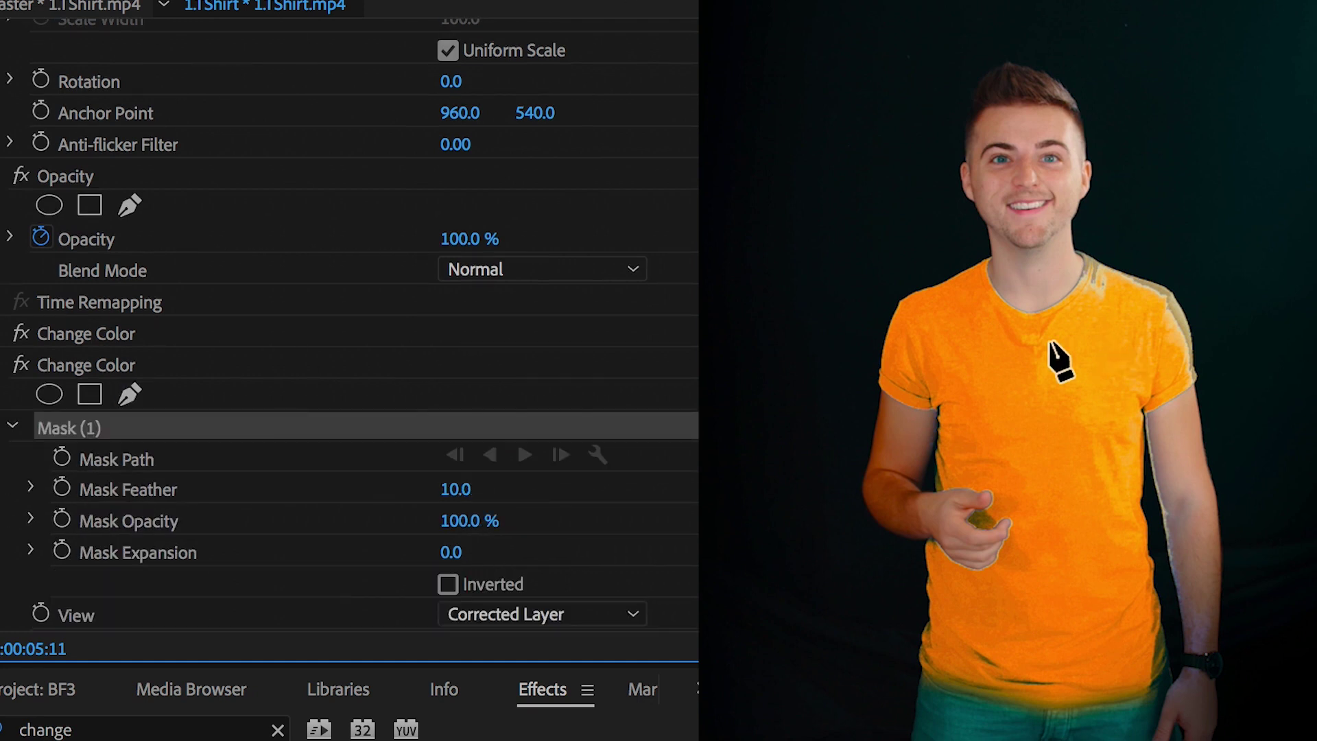
pyautogui.click(1094, 226)
pyautogui.click(1266, 253)
pyautogui.click(1294, 377)
pyautogui.click(1093, 400)
pyautogui.click(999, 327)
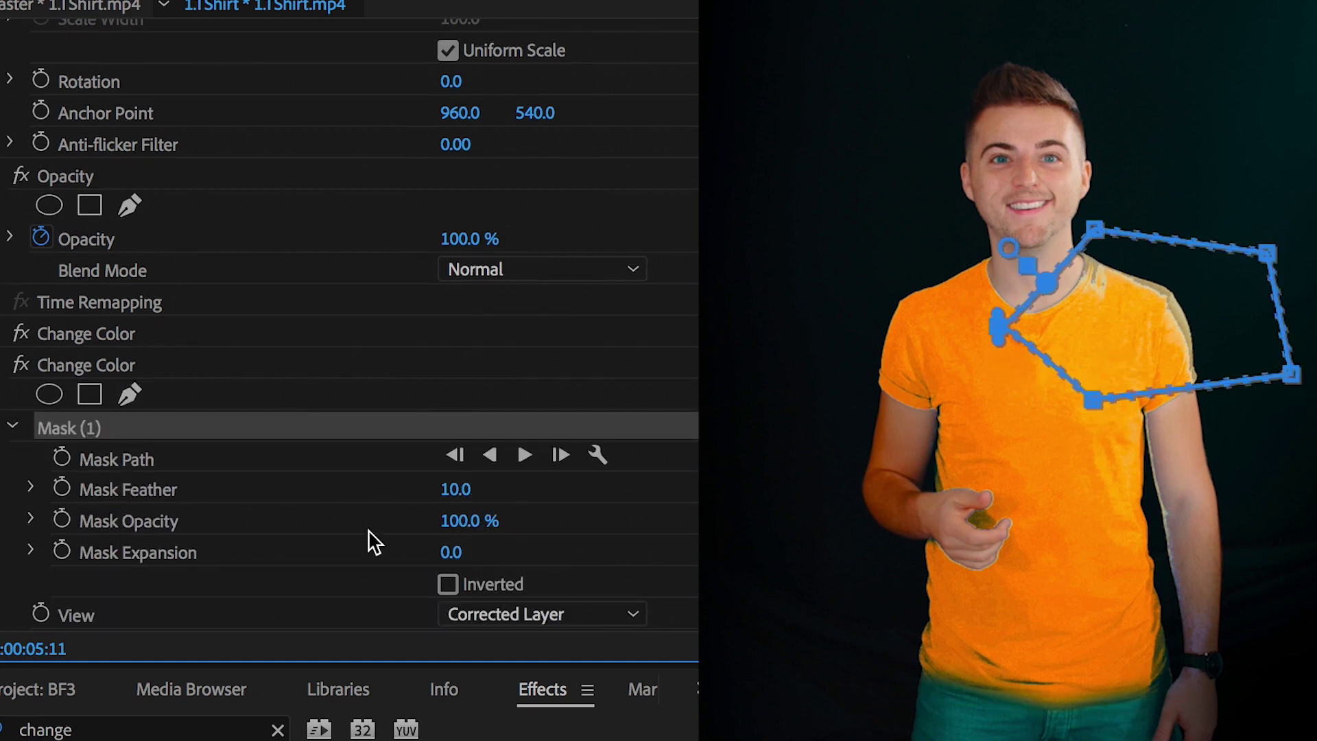
pyautogui.scroll(-5, 367, 541)
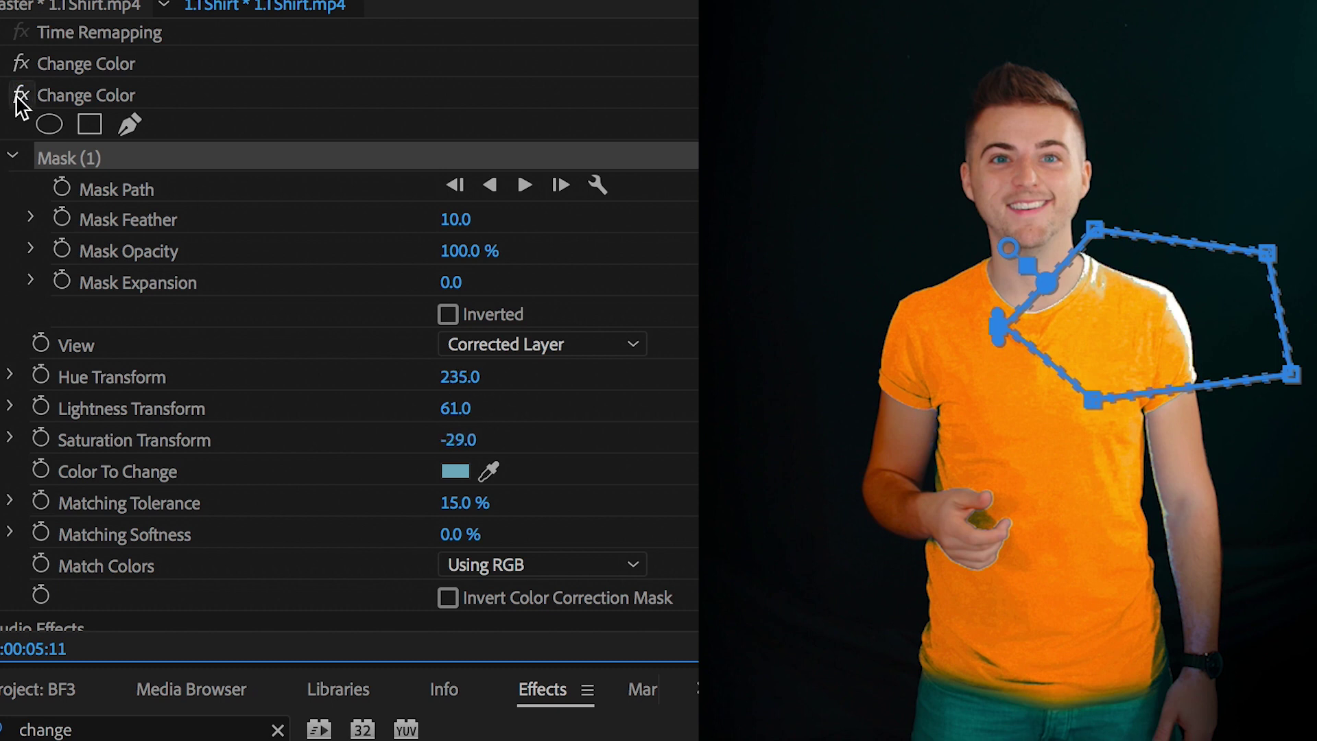
pyautogui.moveTo(456, 220); pyautogui.dragTo(494, 220)
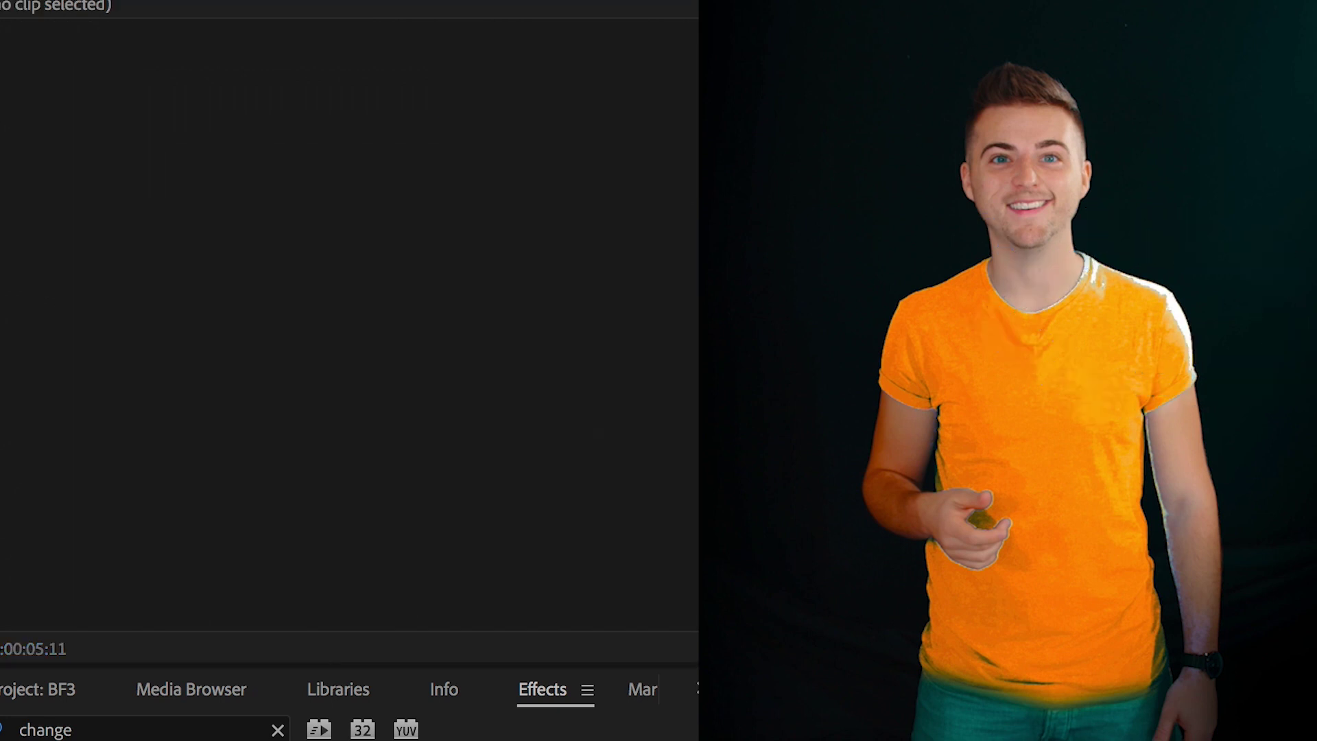